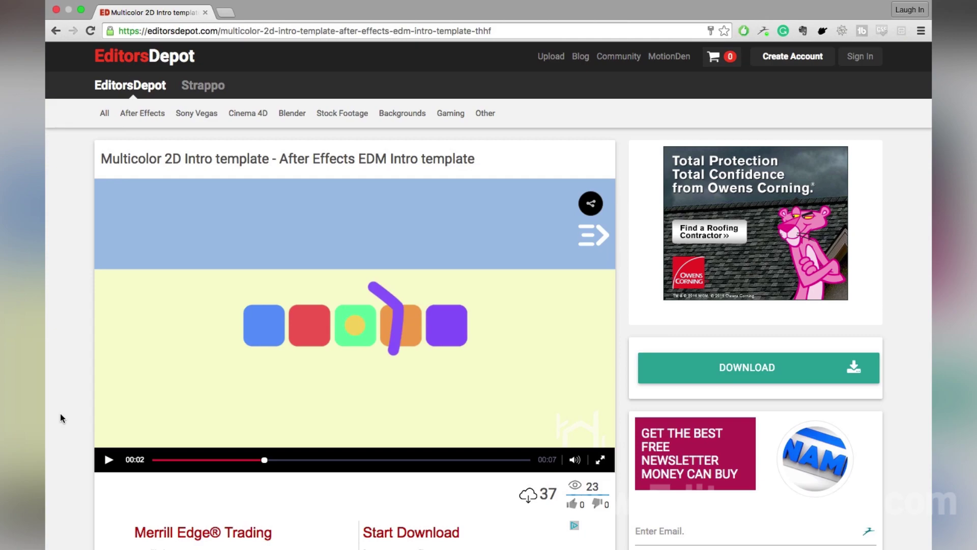
# Step: Play the Multicolor 2D Intro template preview on EditorsDepot from the start
pyautogui.click(154, 462)
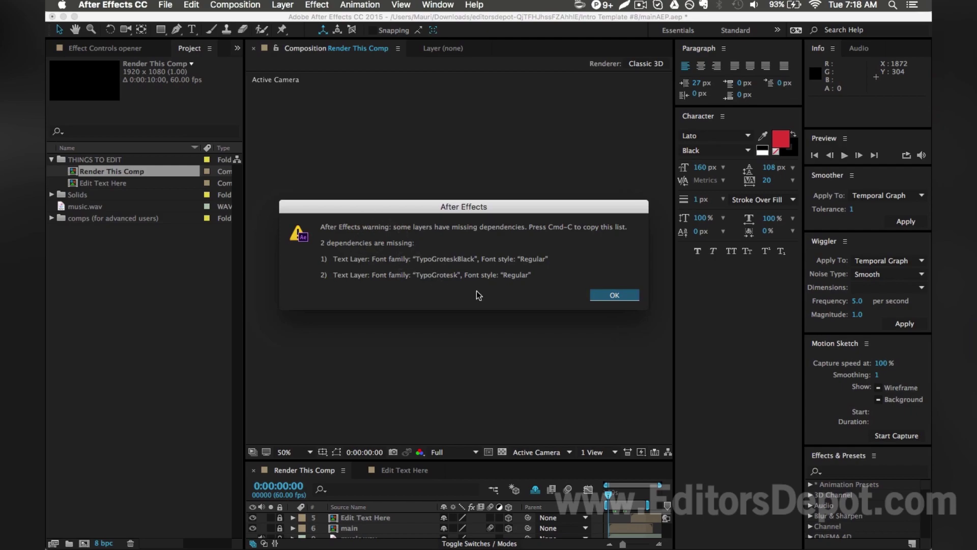
# Step: Dismiss the missing TypoGrotesk fonts warning and switch to the Text workspace
pyautogui.click(622, 297)
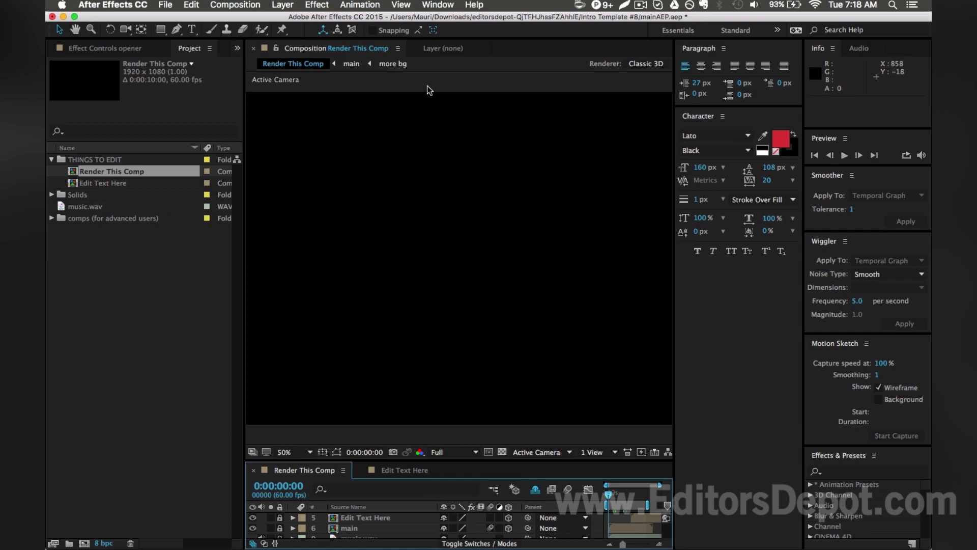
pyautogui.click(438, 4)
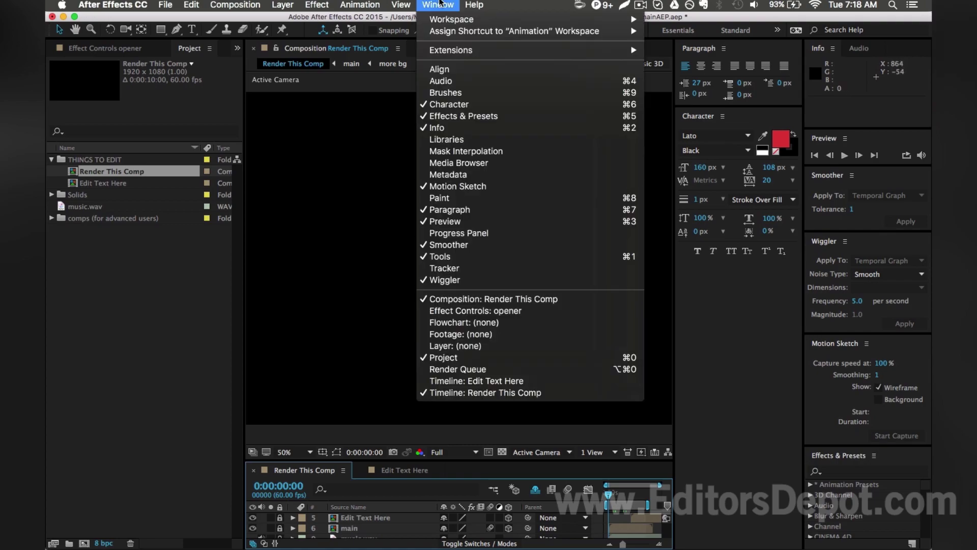
pyautogui.moveTo(440, 18)
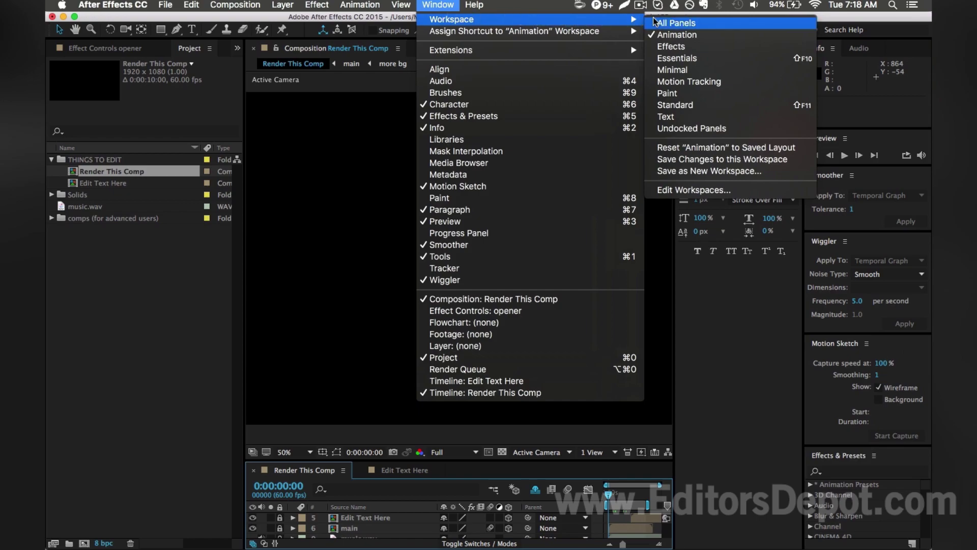
pyautogui.click(676, 115)
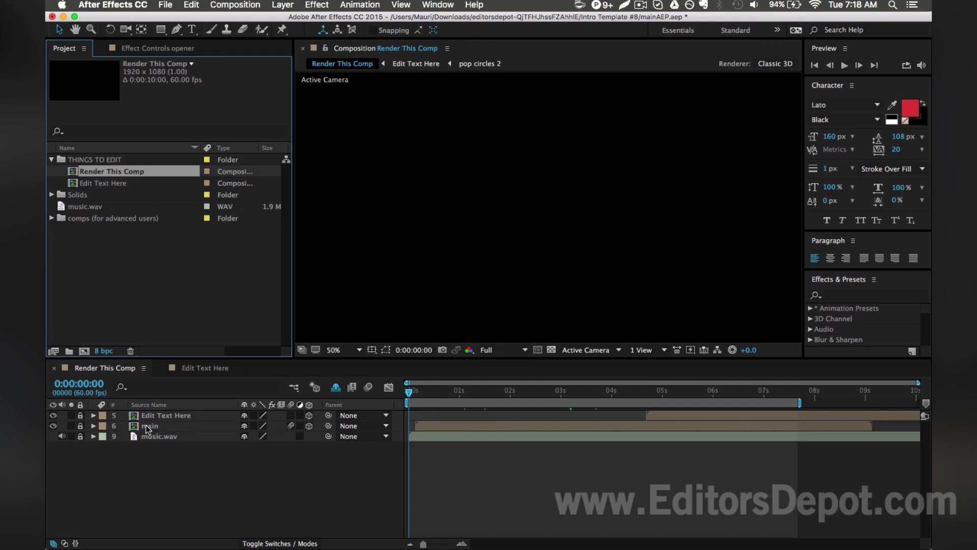
# Step: Open the nested main composition and scrub to frame 0:00:02:46
pyautogui.click(80, 430)
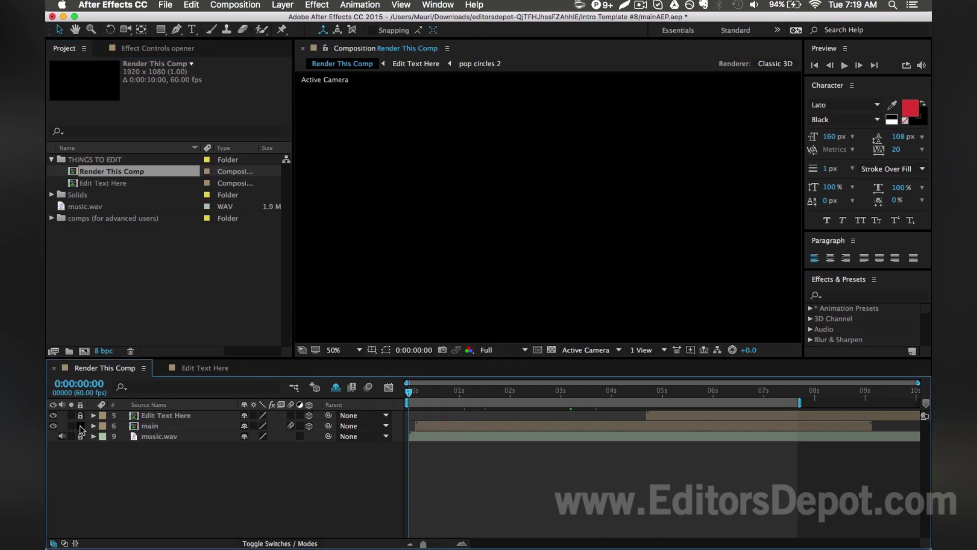
pyautogui.doubleClick(158, 427)
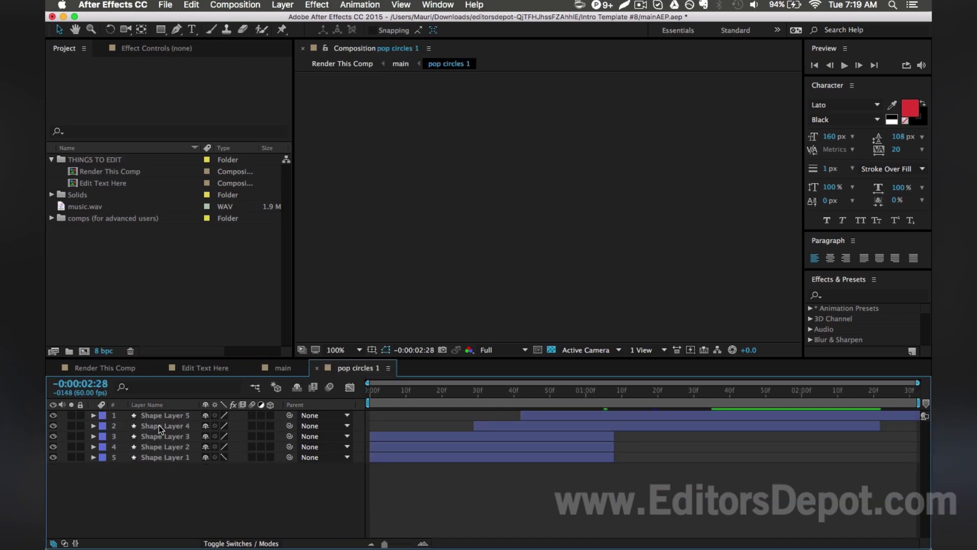
pyautogui.click(263, 368)
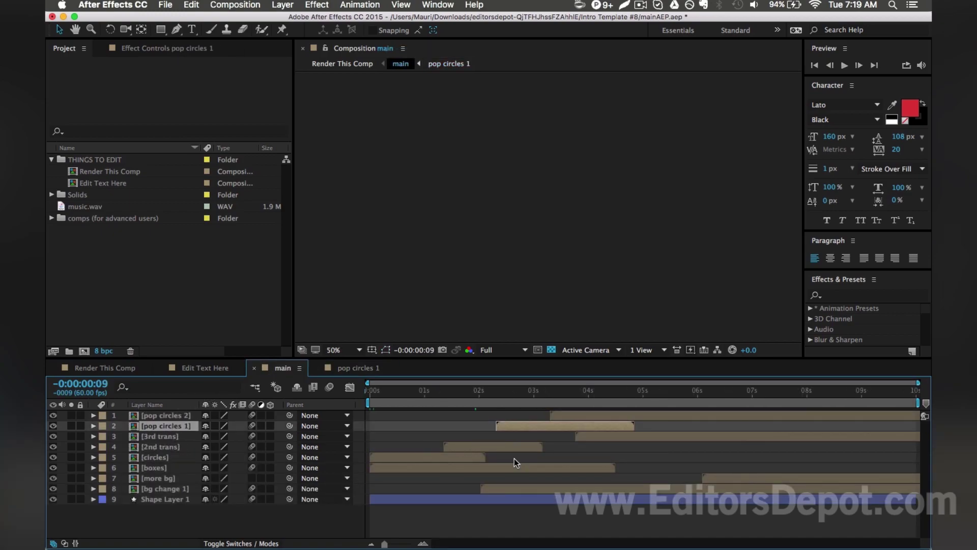
pyautogui.moveTo(566, 391); pyautogui.dragTo(530, 394)
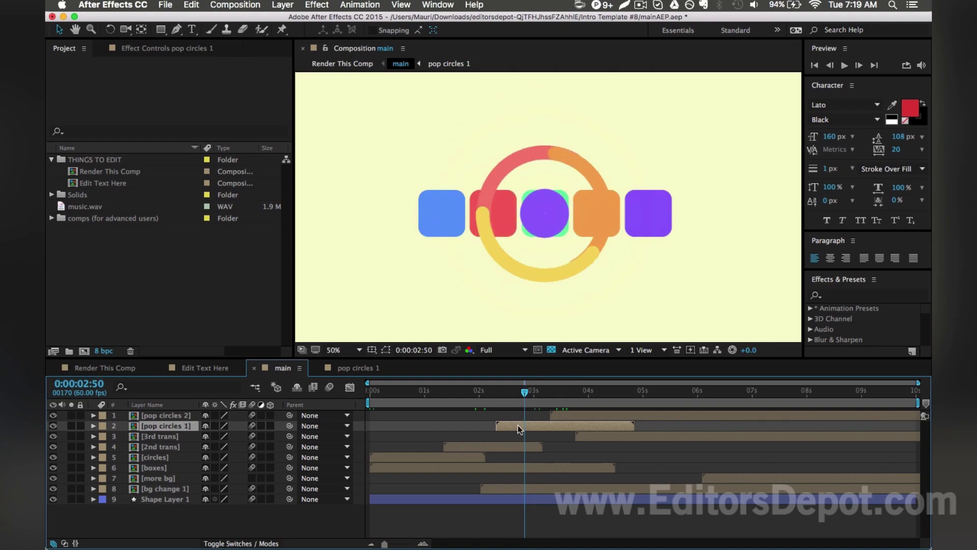
pyautogui.press('pageup')
pyautogui.press('pageup')
pyautogui.press('pageup')
pyautogui.press('pageup')
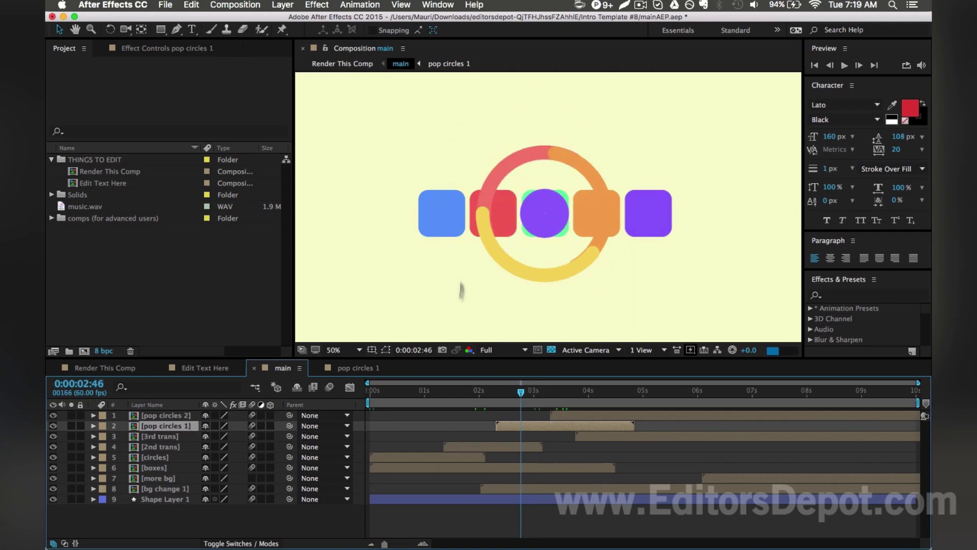
# Step: Open pop circles 1, play its animation, and select Shape Layer 4, the centre circle
pyautogui.doubleClick(166, 426)
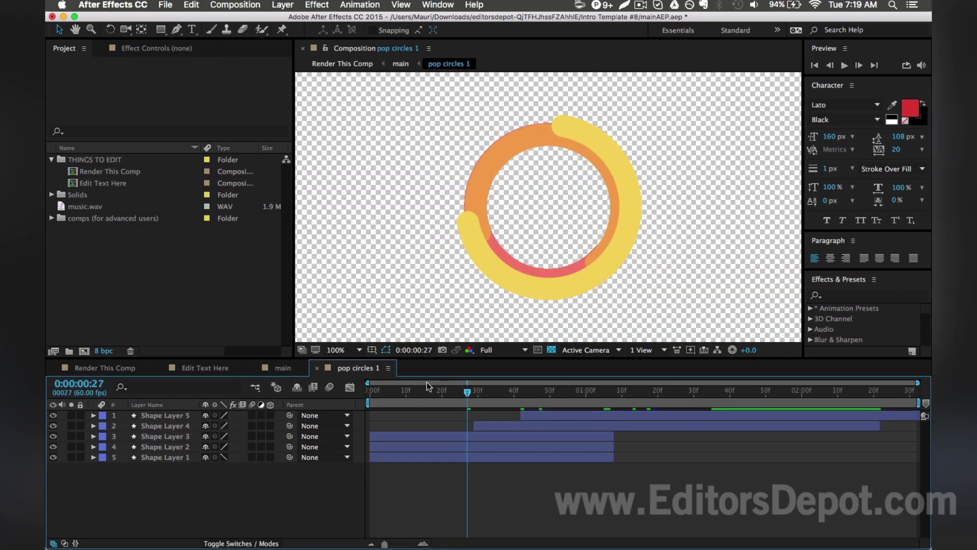
pyautogui.click(392, 391)
pyautogui.press('space')
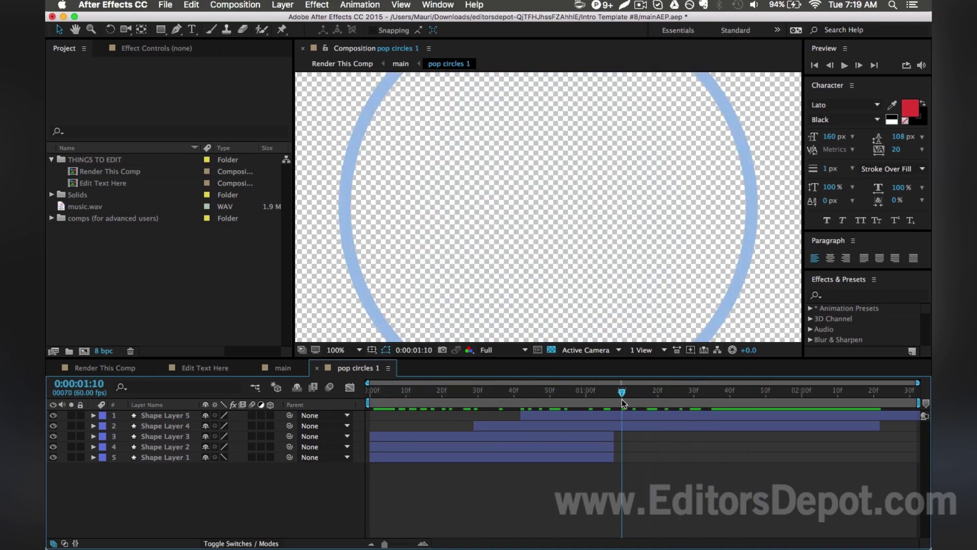
pyautogui.moveTo(533, 410); pyautogui.dragTo(503, 409)
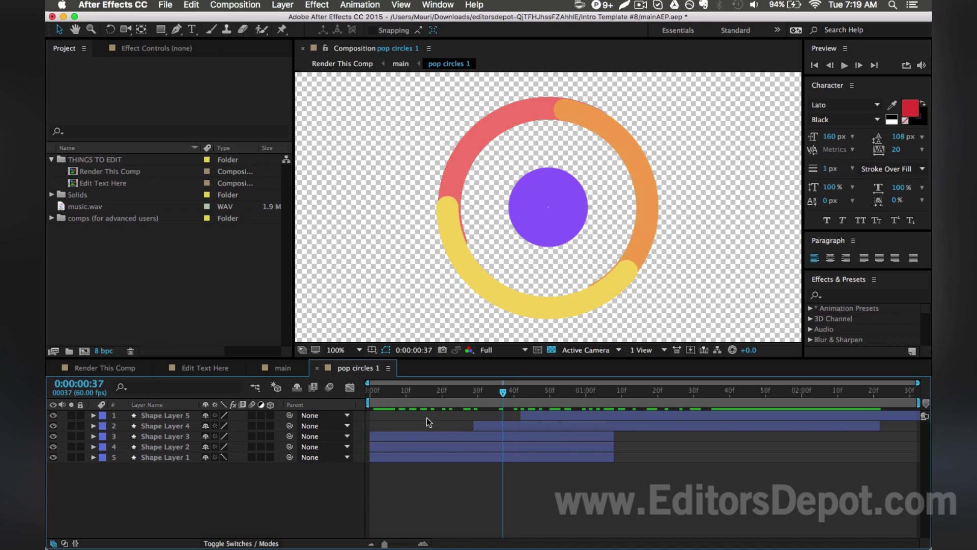
pyautogui.click(427, 397)
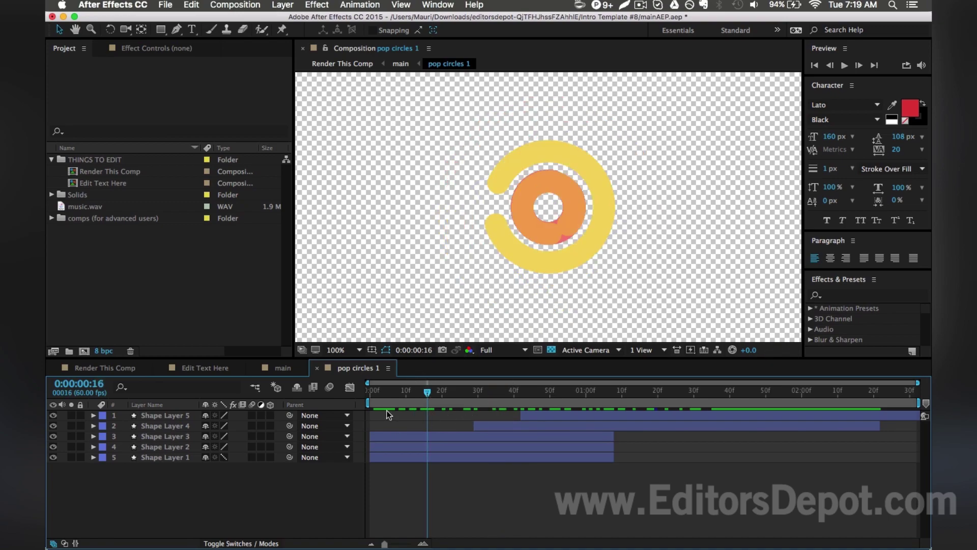
pyautogui.click(149, 427)
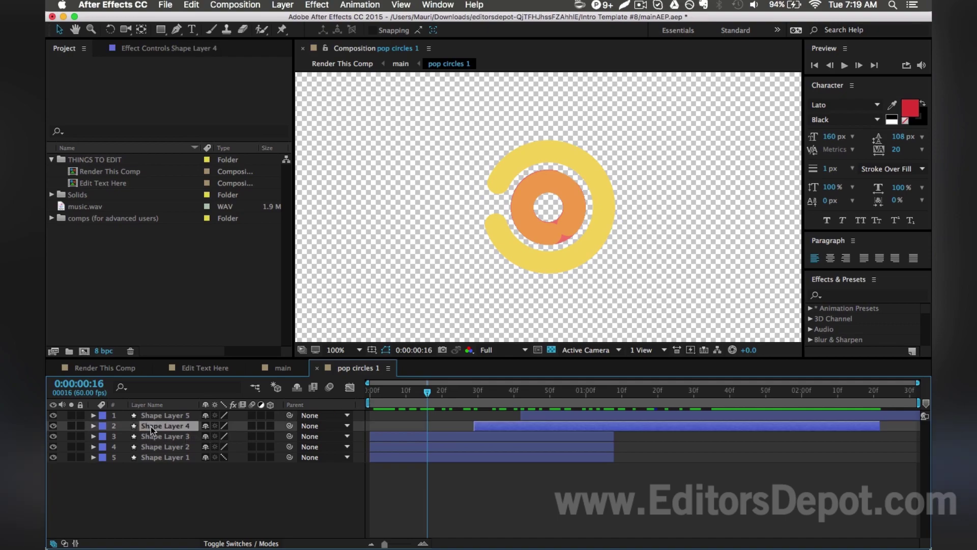
# Step: Change Shape Layer 4's Fill 1 colour from purple to deep red
pyautogui.click(509, 395)
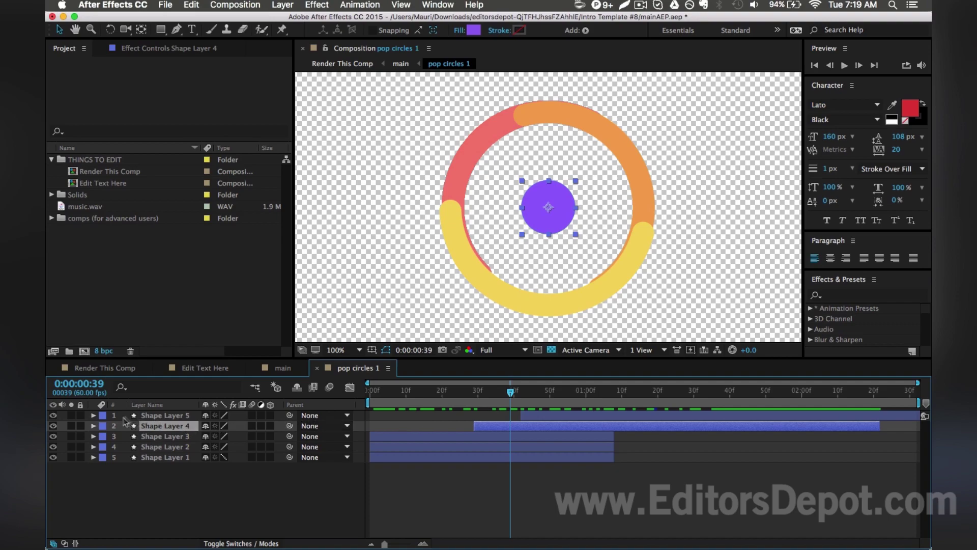
pyautogui.click(94, 426)
pyautogui.click(105, 437)
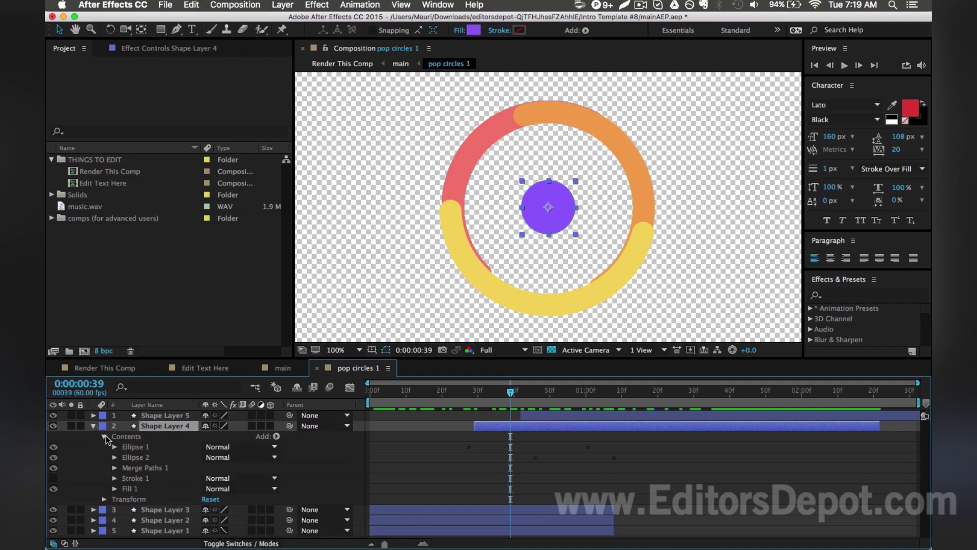
pyautogui.click(114, 488)
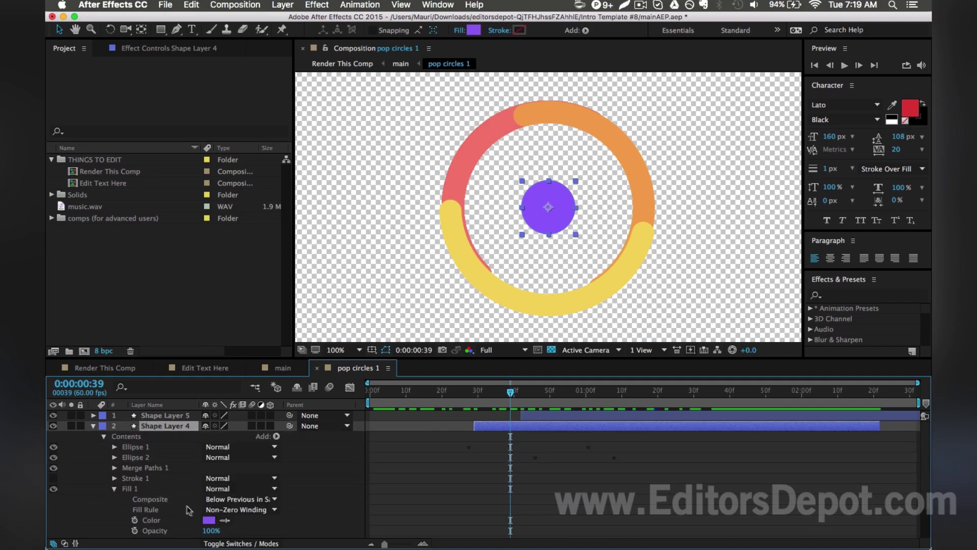
pyautogui.click(209, 520)
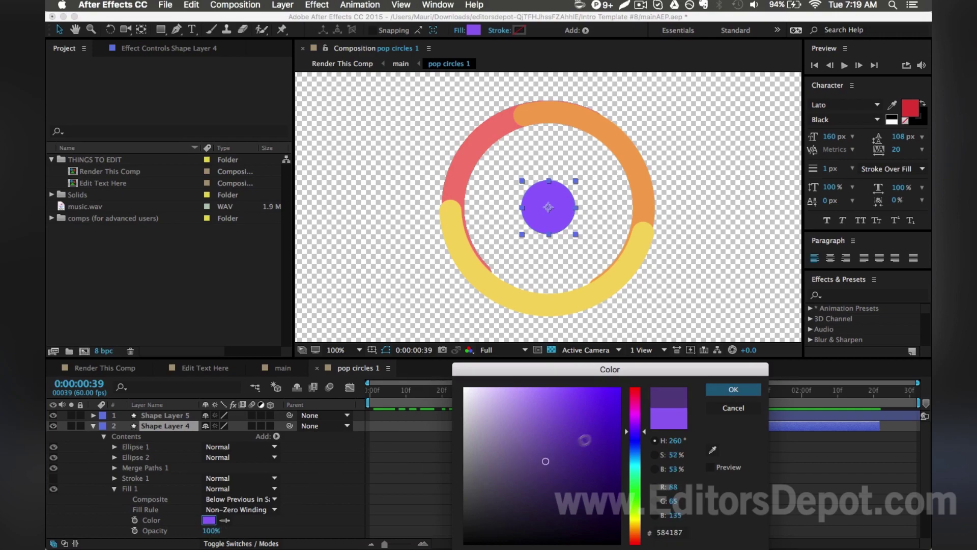
pyautogui.click(638, 393)
pyautogui.click(733, 389)
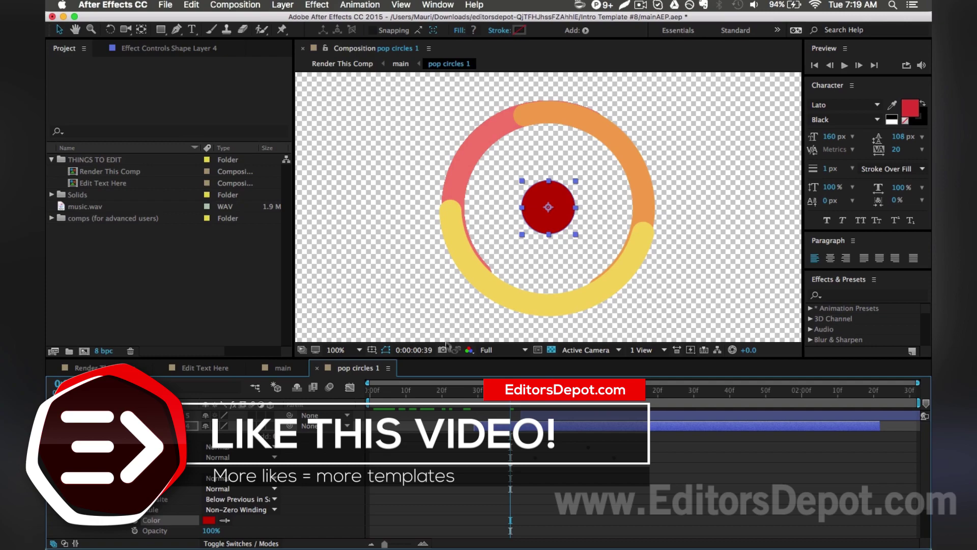
pyautogui.click(116, 370)
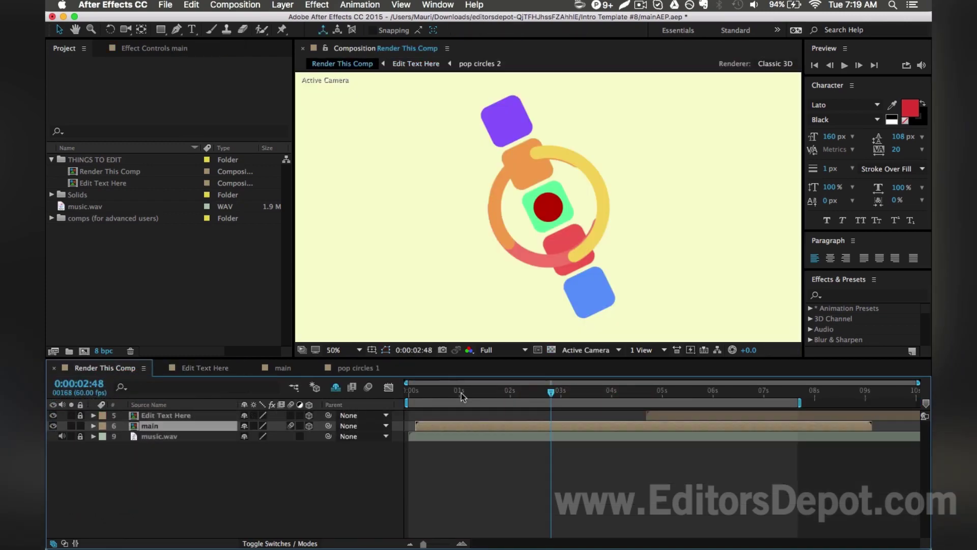
pyautogui.moveTo(461, 392); pyautogui.dragTo(491, 392)
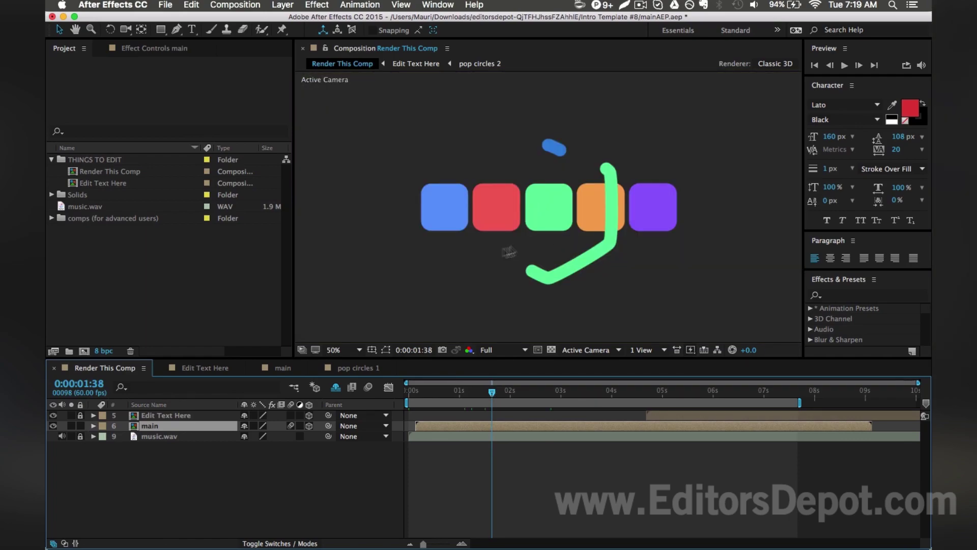
pyautogui.scroll(-2, 541, 208)
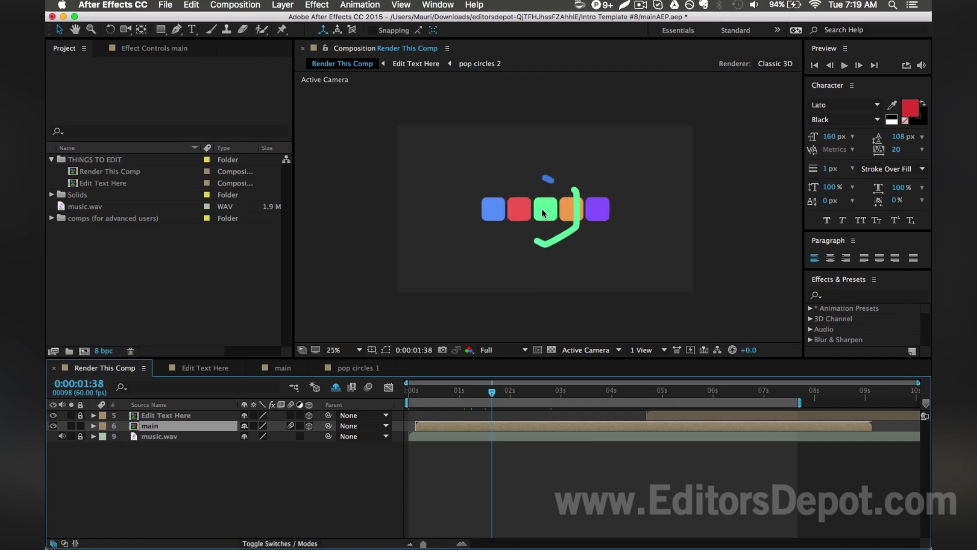
pyautogui.scroll(5, 542, 209)
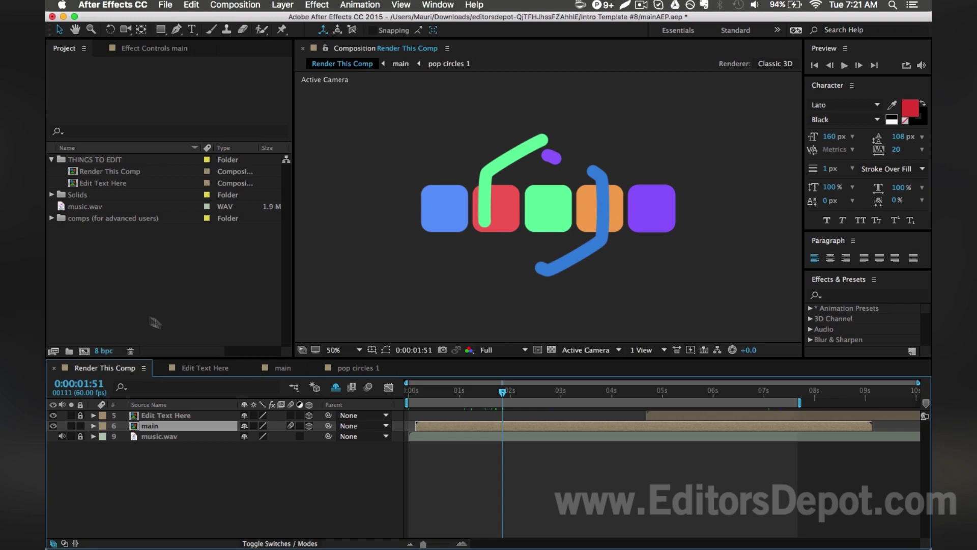
# Step: Open the Edit Text Here composition at a frame showing the title and select it
pyautogui.click(199, 369)
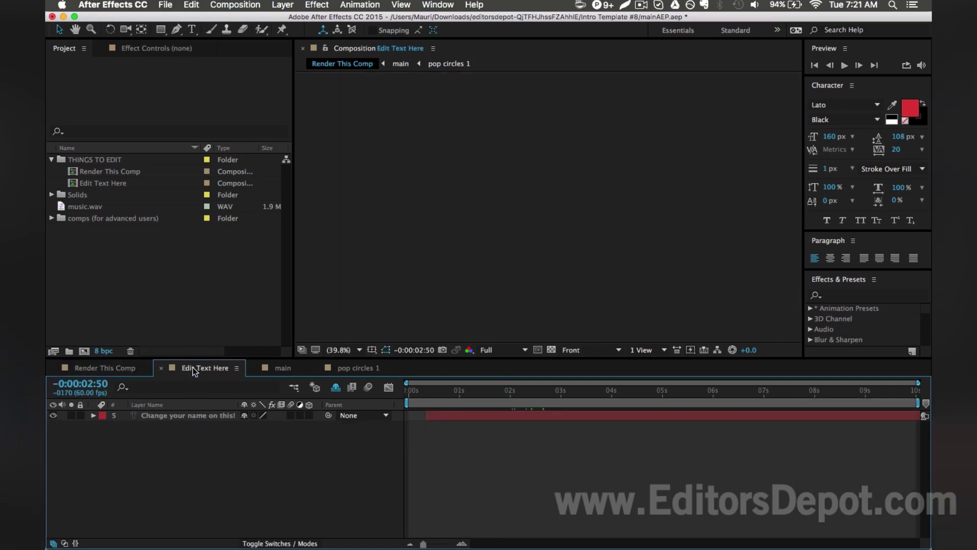
pyautogui.moveTo(415, 393); pyautogui.dragTo(554, 391)
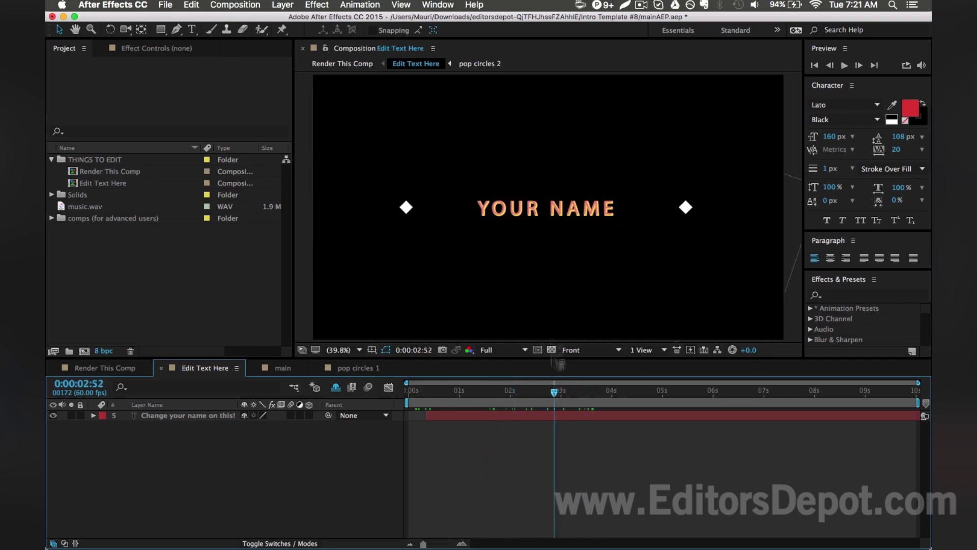
pyautogui.scroll(3, 549, 205)
pyautogui.click(550, 209)
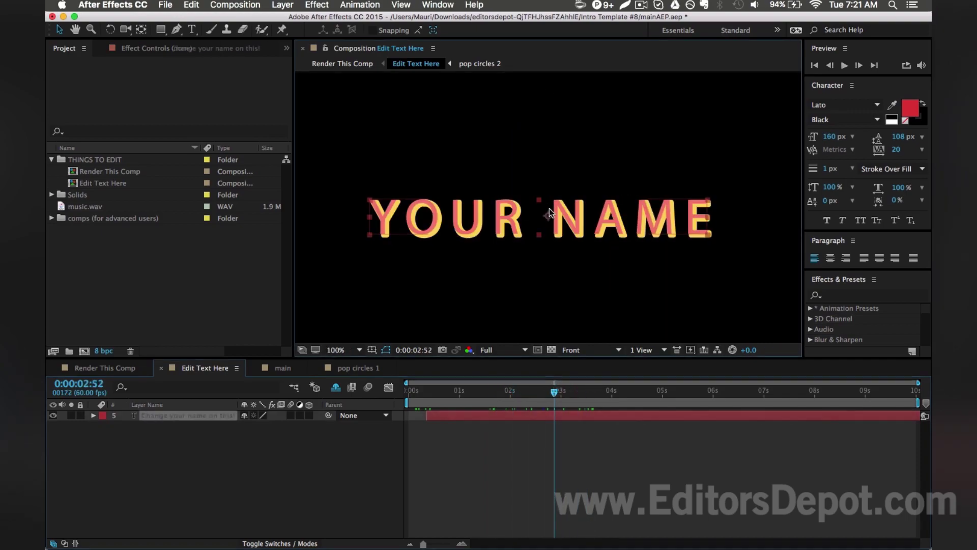
# Step: Replace the YOUR NAME title text with EDITORS DEPOT
pyautogui.doubleClick(554, 216)
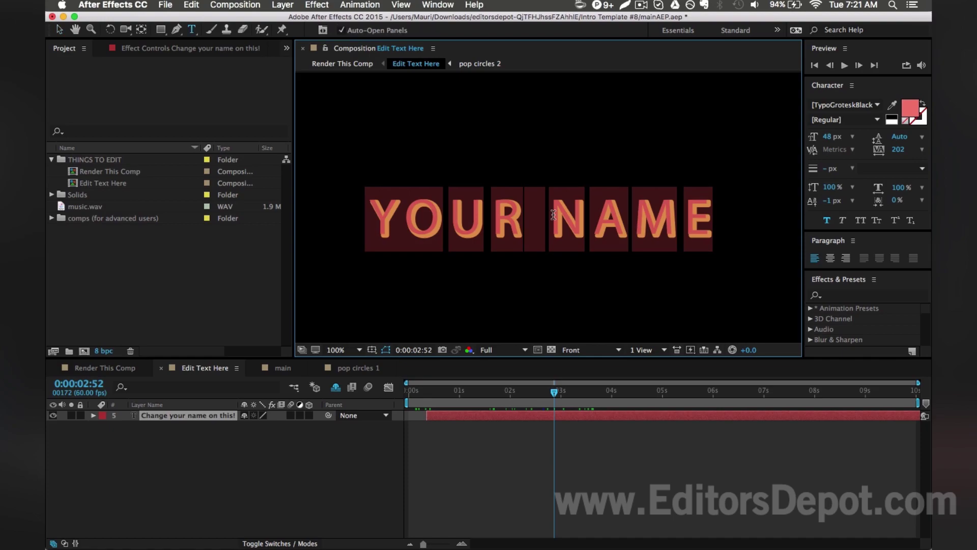
pyautogui.write('ED')
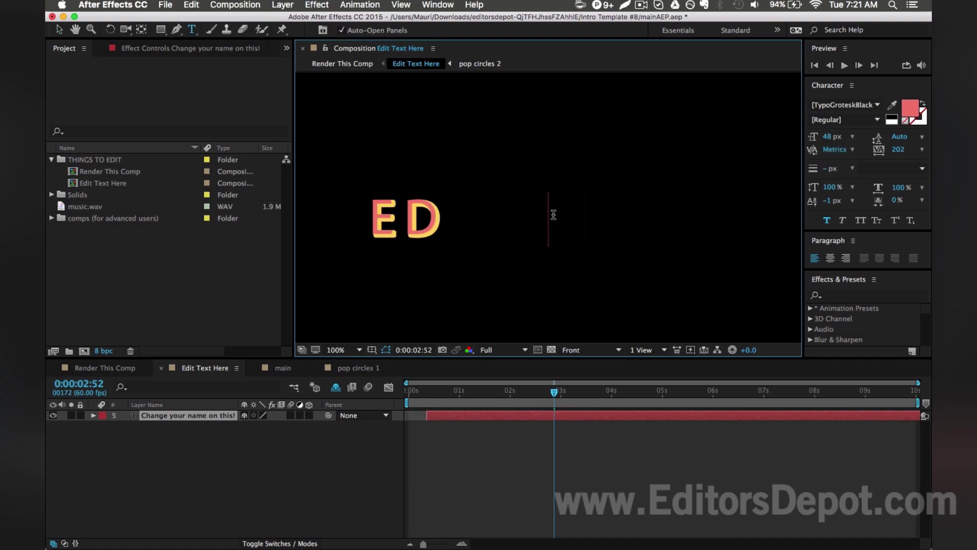
pyautogui.write('ITORS DEPOT')
pyautogui.press('super+a')
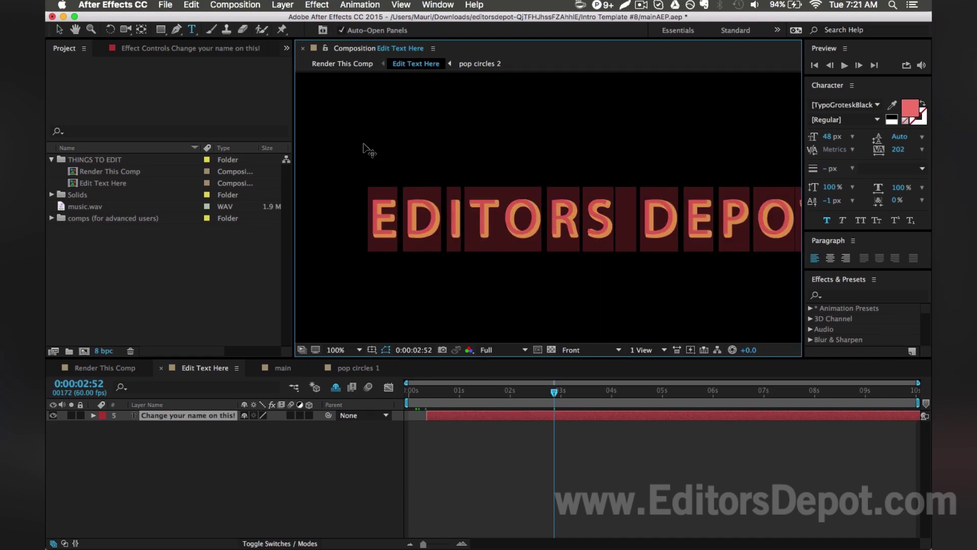
pyautogui.click(59, 29)
pyautogui.scroll(-6, 570, 163)
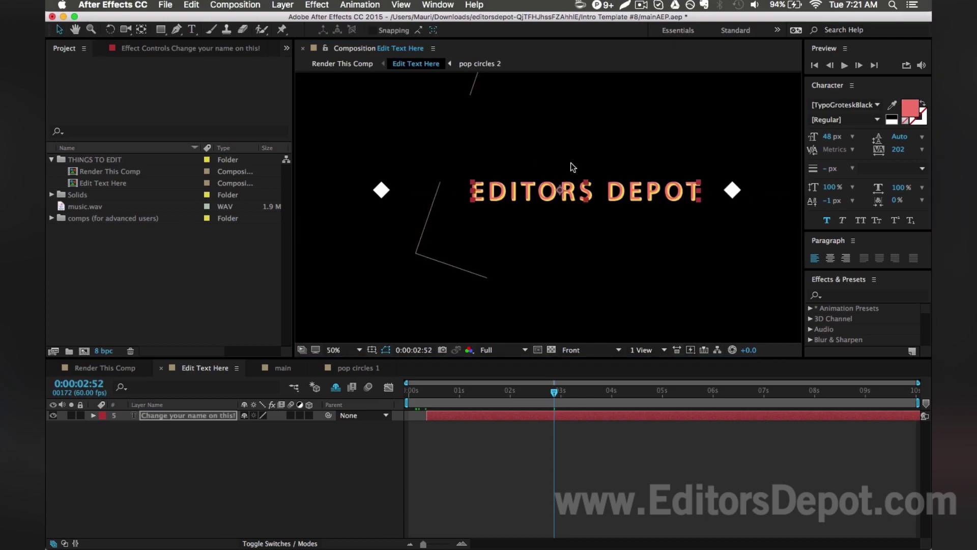
pyautogui.scroll(-1, 571, 166)
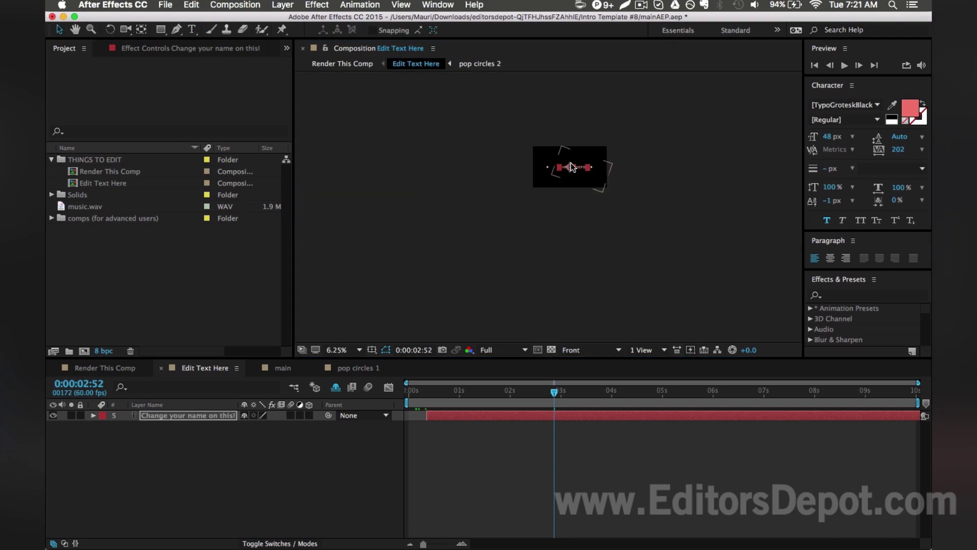
pyautogui.scroll(4, 570, 163)
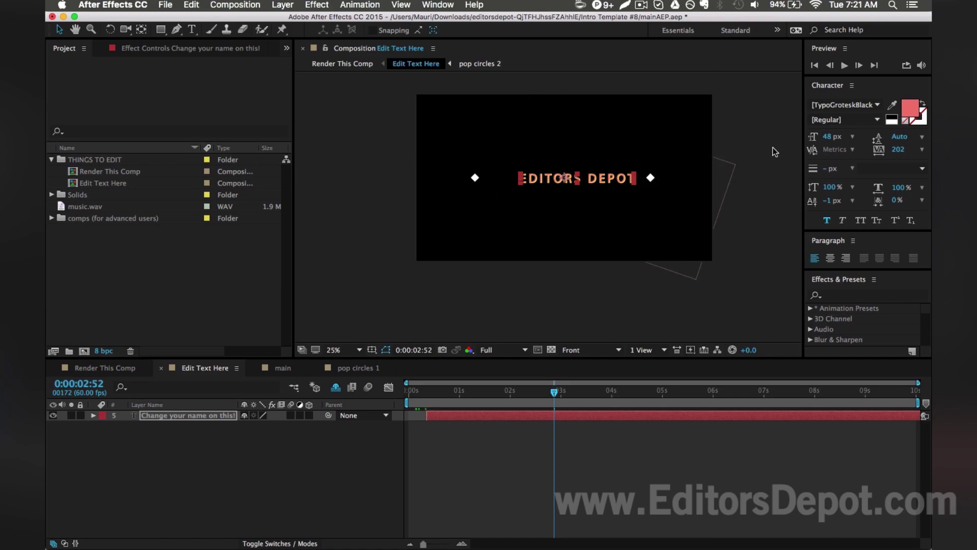
pyautogui.click(600, 182)
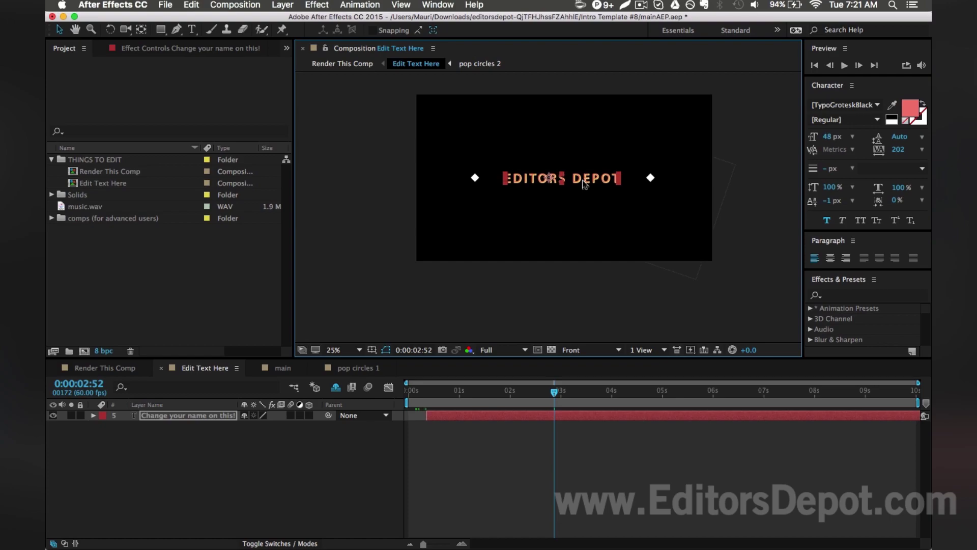
# Step: Commit the title edit and add Render This Comp to the Adobe Media Encoder queue
pyautogui.click(478, 363)
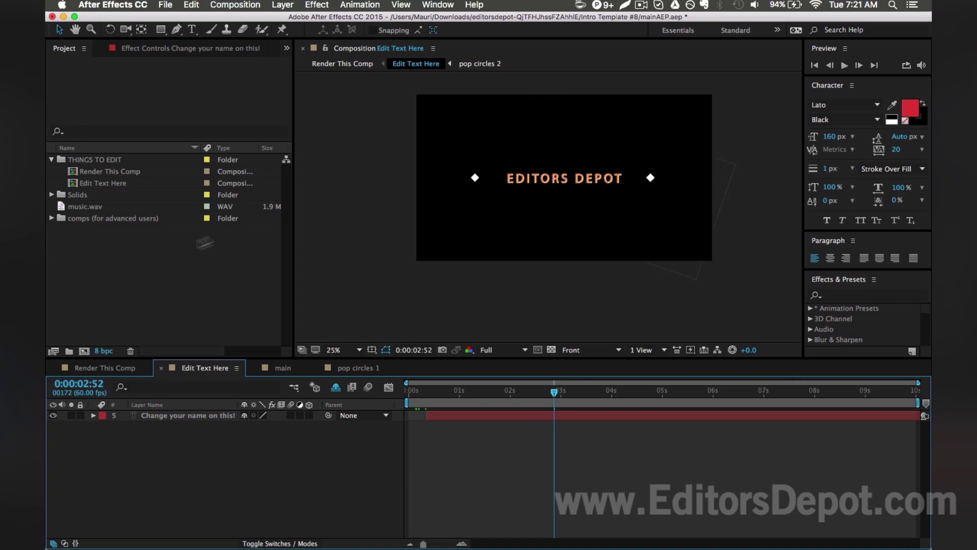
pyautogui.click(98, 369)
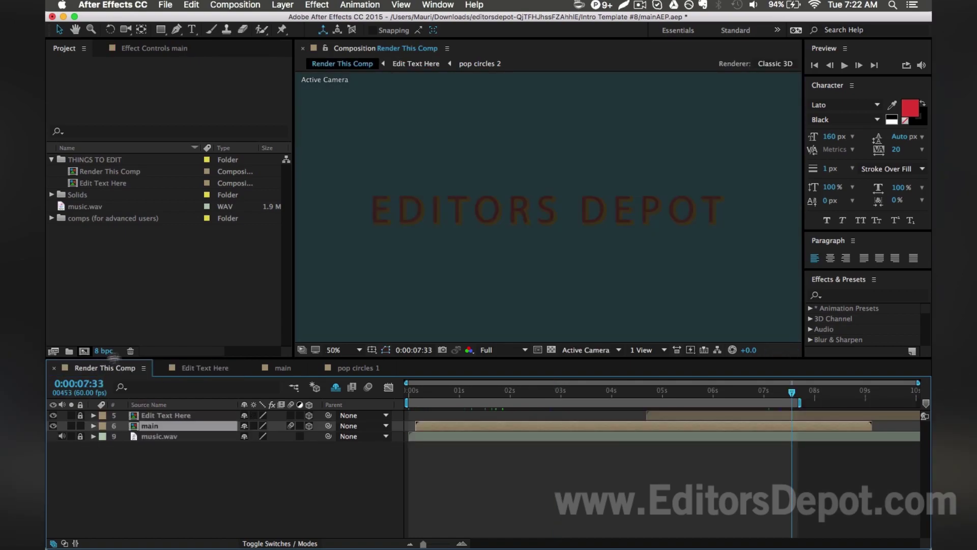
pyautogui.moveTo(437, 393); pyautogui.dragTo(452, 393)
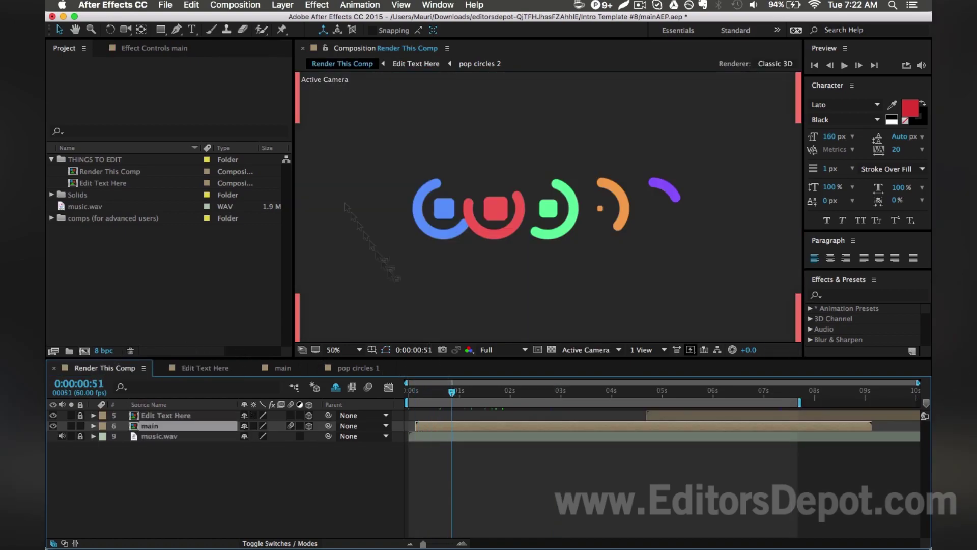
pyautogui.click(235, 5)
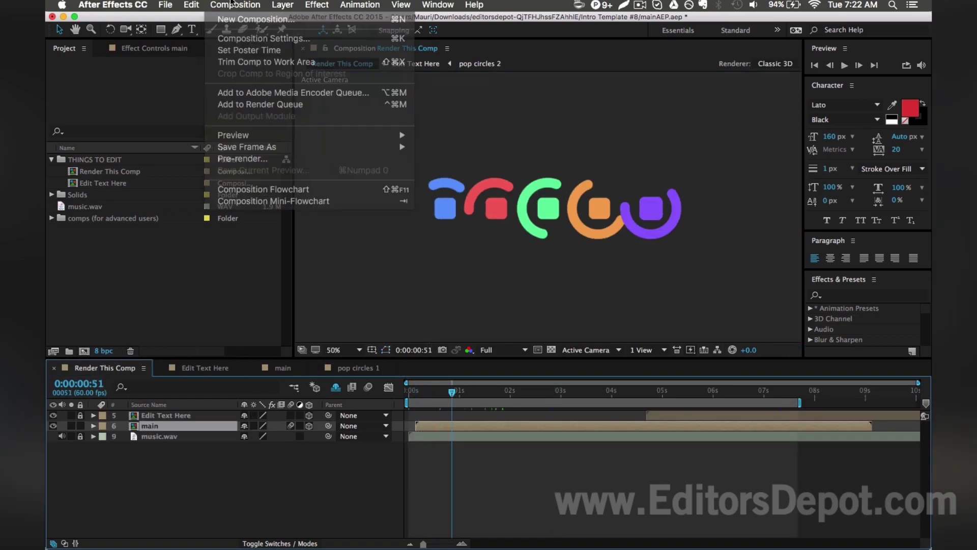
pyautogui.click(237, 94)
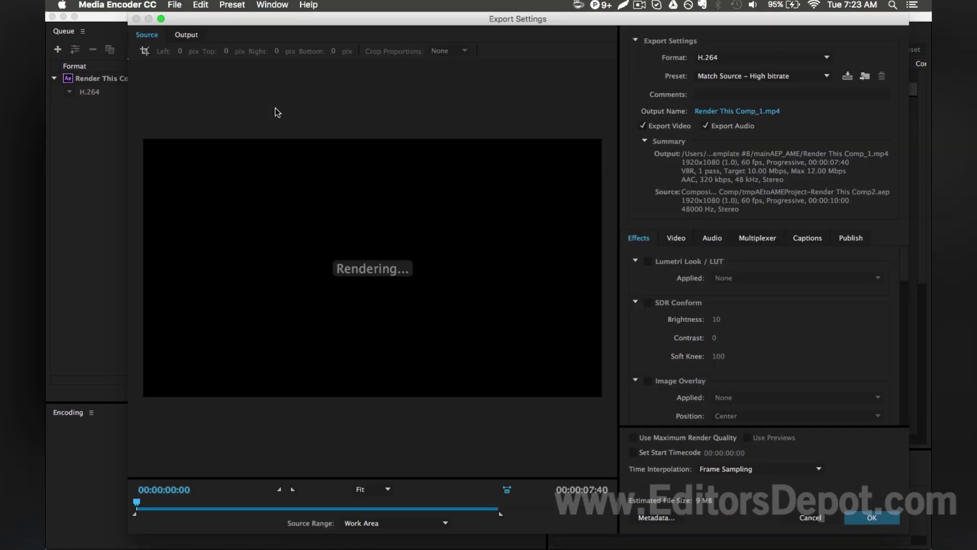
# Step: Keep the H.264 format and enable Use Maximum Render Quality for the export
pyautogui.click(709, 58)
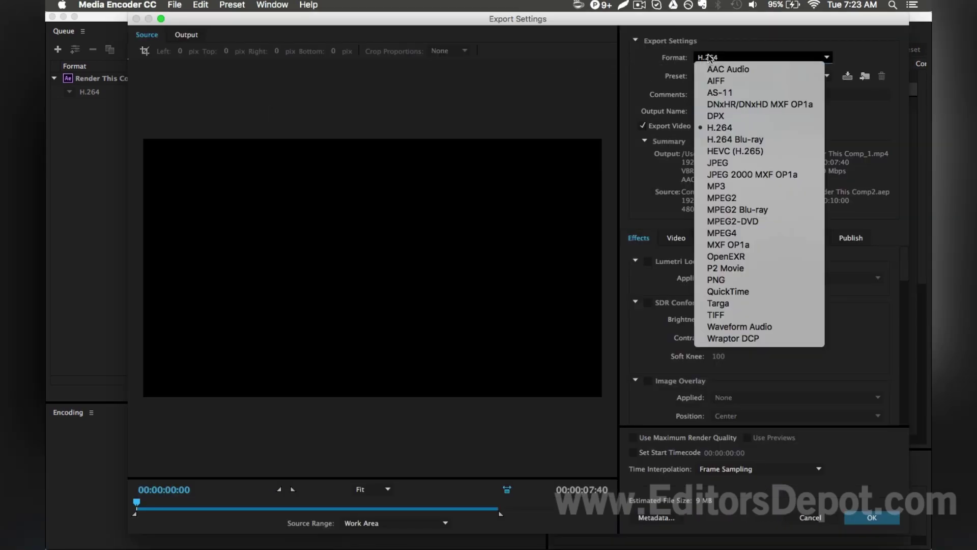
pyautogui.click(708, 57)
pyautogui.click(664, 437)
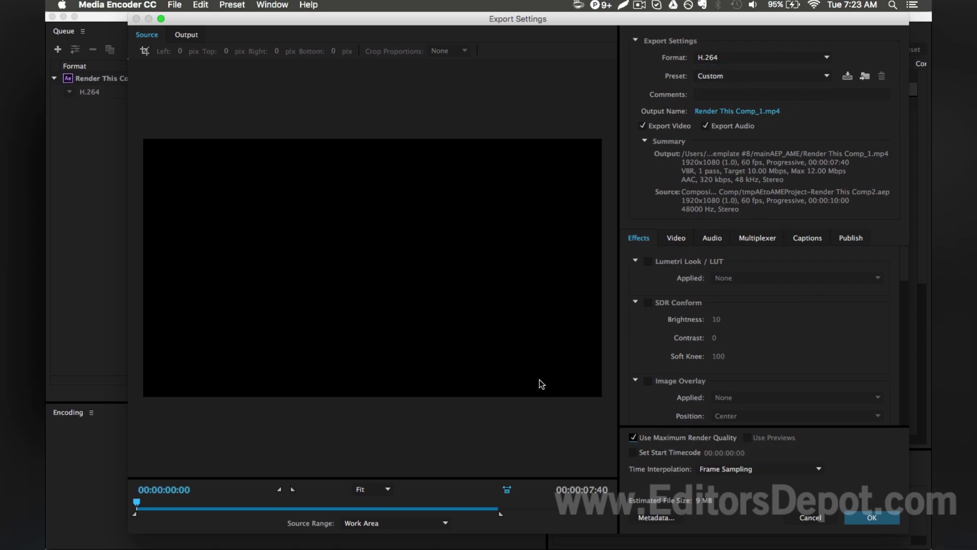
pyautogui.click(862, 517)
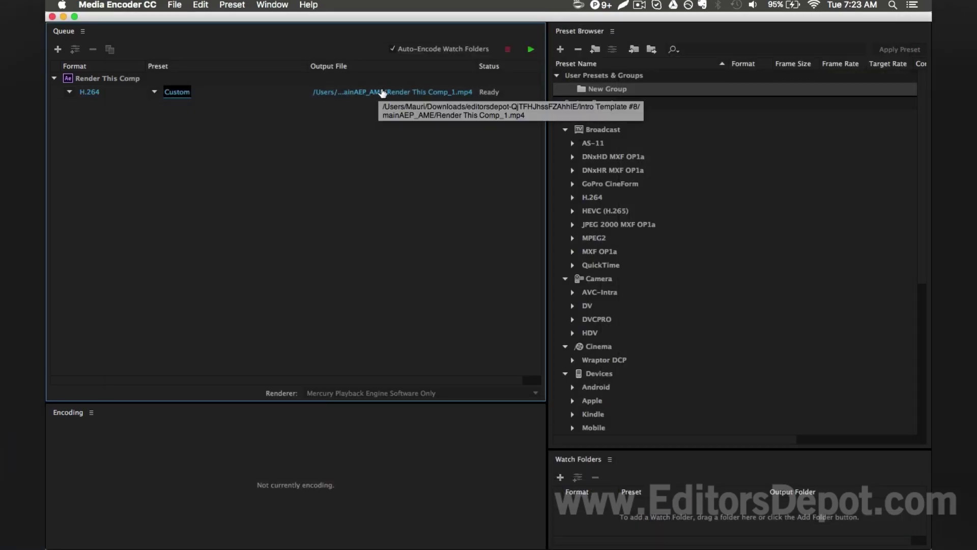
# Step: Set the job's output file location to the Desktop folder
pyautogui.click(383, 94)
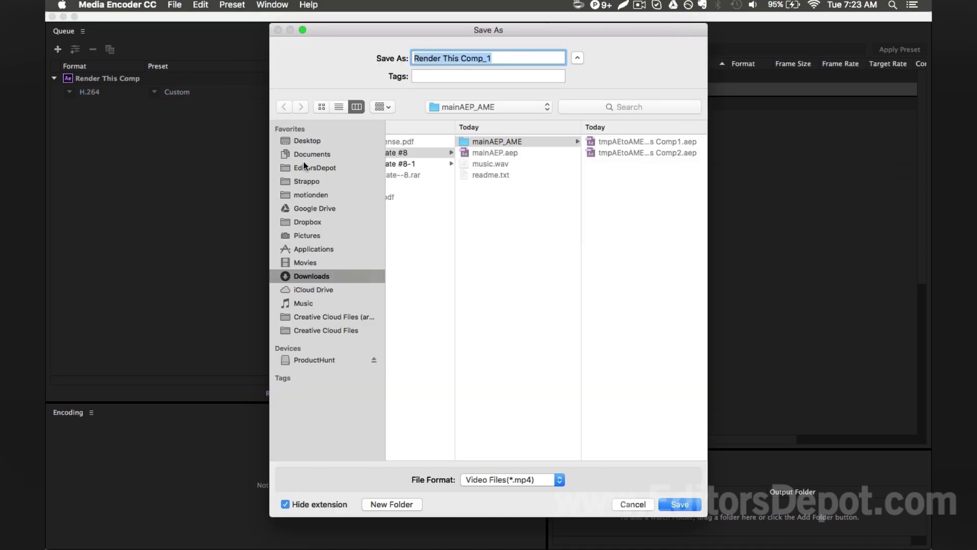
pyautogui.click(301, 142)
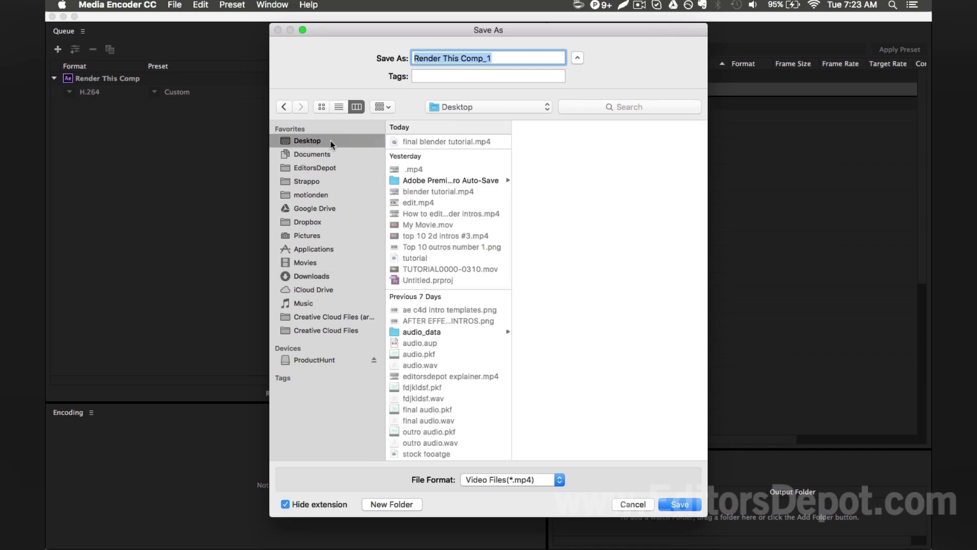